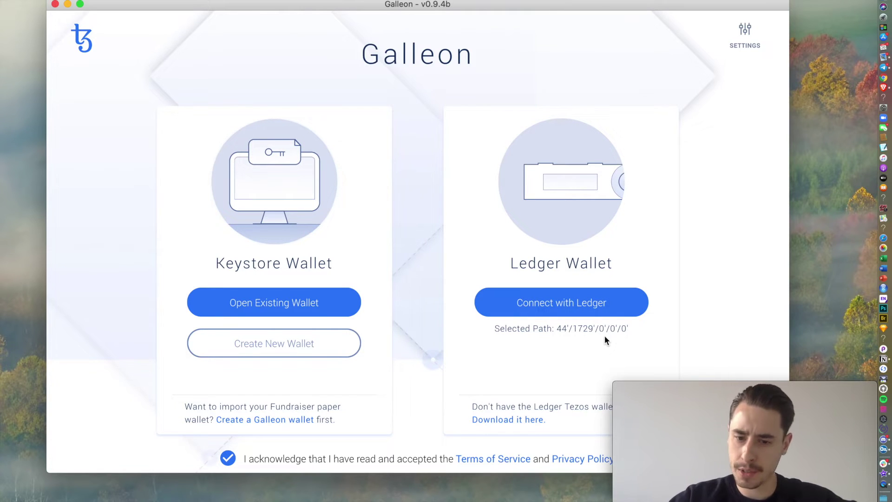
# Step: Look through Galleon's general settings, then go back to the wallet start screen
pyautogui.click(745, 41)
pyautogui.scroll(-5, 373, 285)
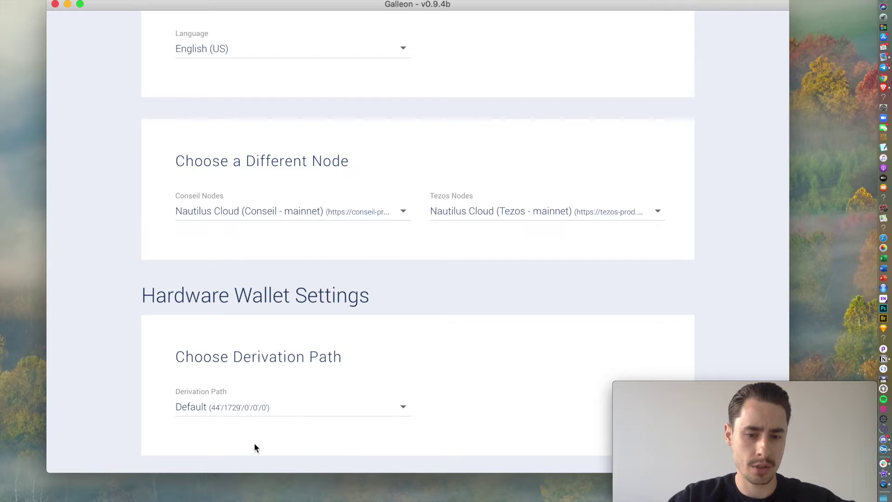
pyautogui.scroll(5, 213, 349)
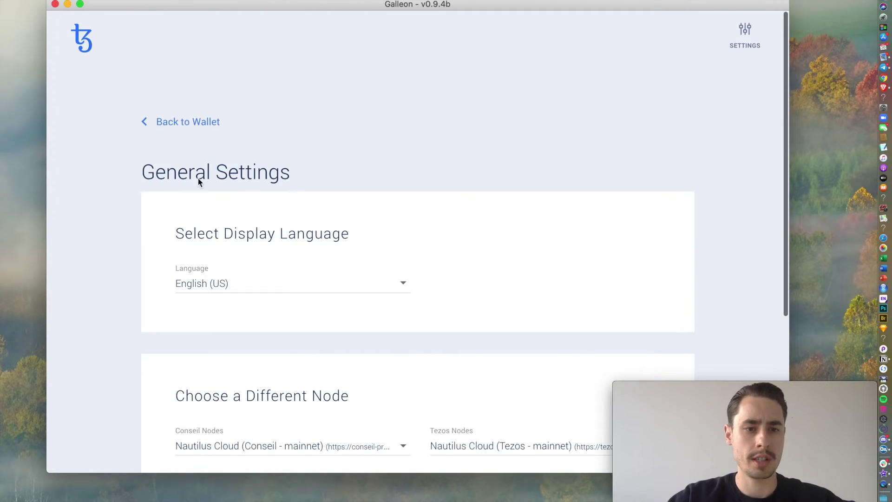
pyautogui.click(193, 120)
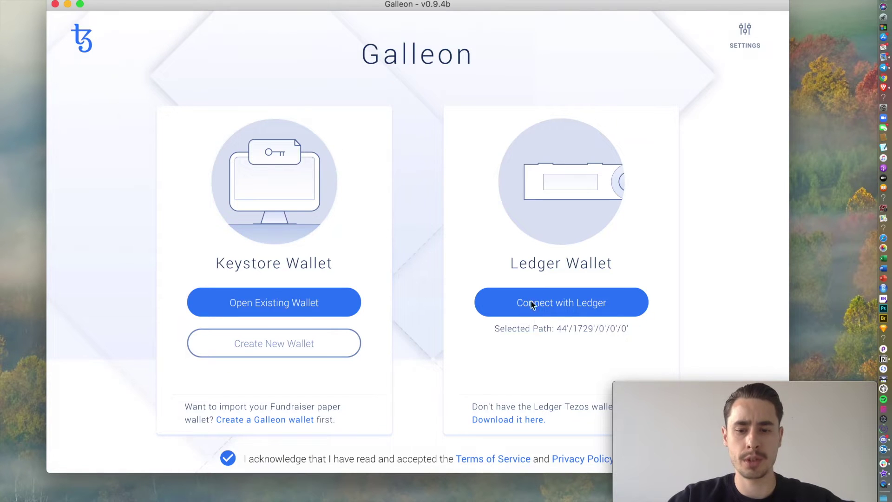
# Step: Connect the Ledger Nano S wallet and copy its Manager Address for funding
pyautogui.click(536, 315)
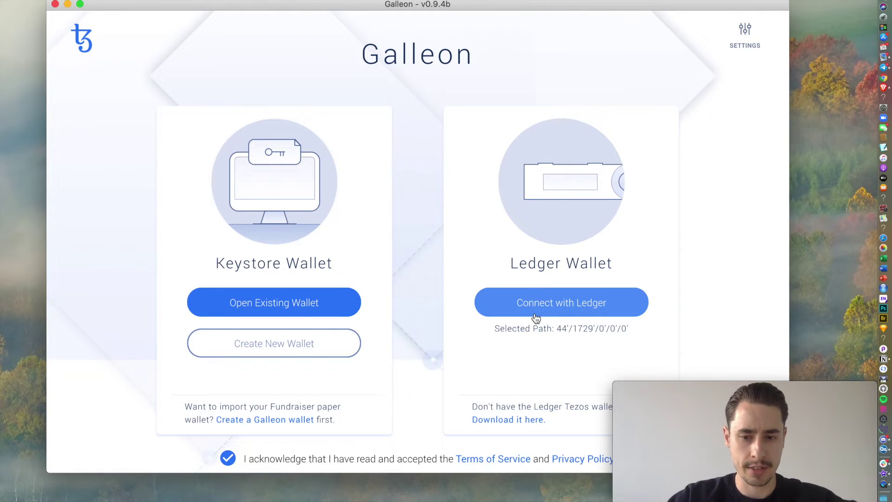
pyautogui.click(526, 307)
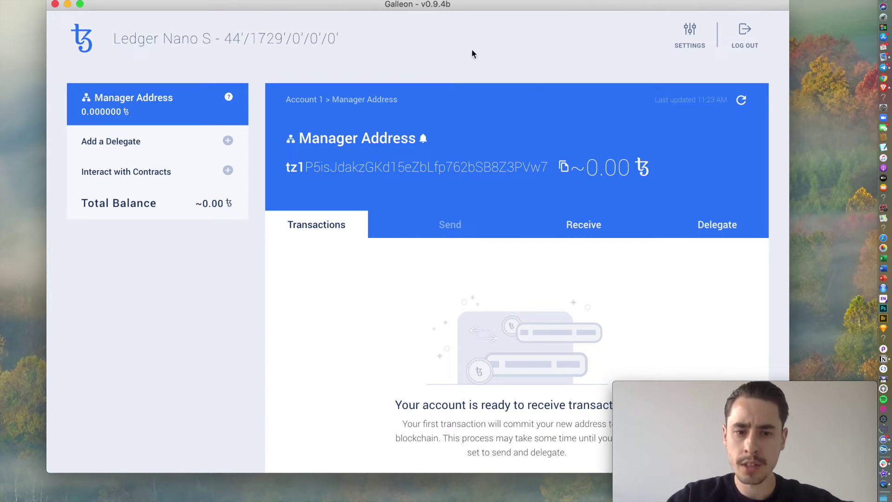
pyautogui.moveTo(575, 201)
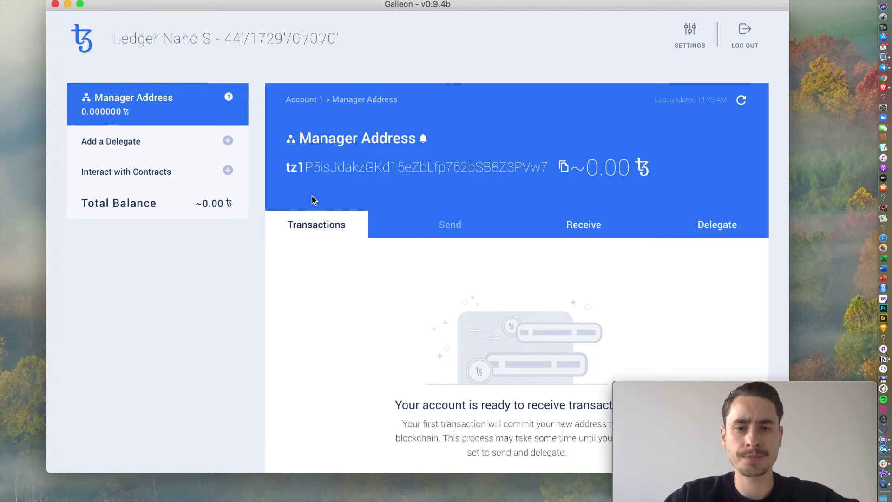
pyautogui.click(564, 168)
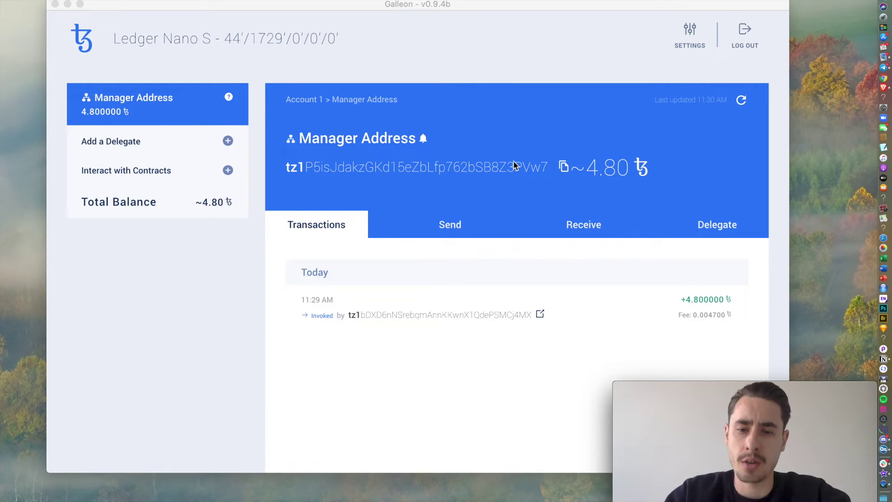
# Step: Refresh the account to show the 4.800000 tez deposit, then open the Delegate form
pyautogui.click(742, 102)
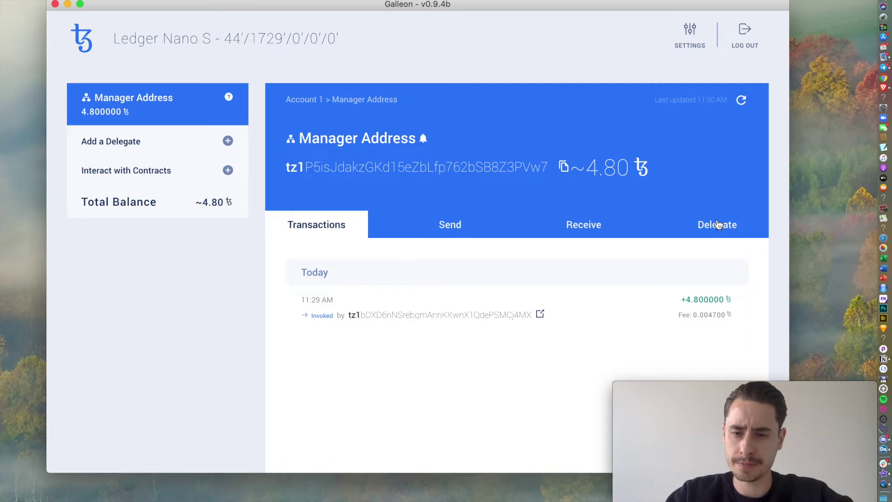
pyautogui.click(718, 225)
# Step: Focus the Change Delegate to New Address field, ready for the baker address
pyautogui.scroll(-4, 529, 284)
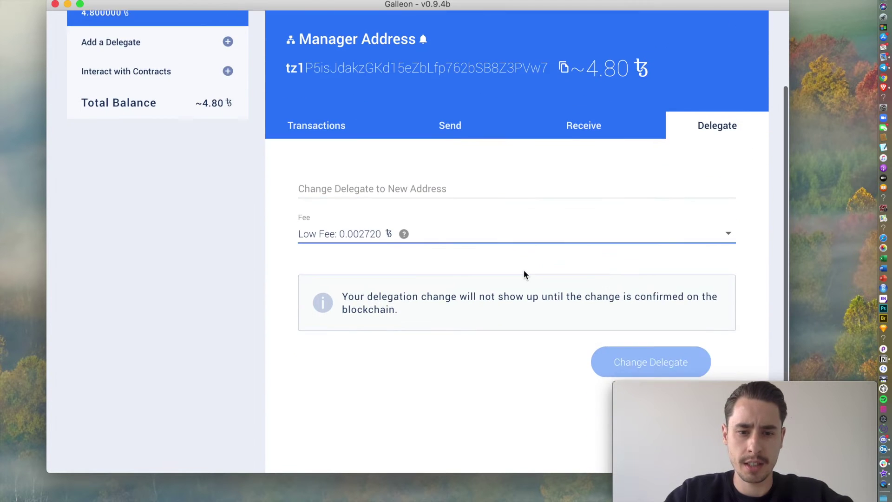
pyautogui.click(439, 169)
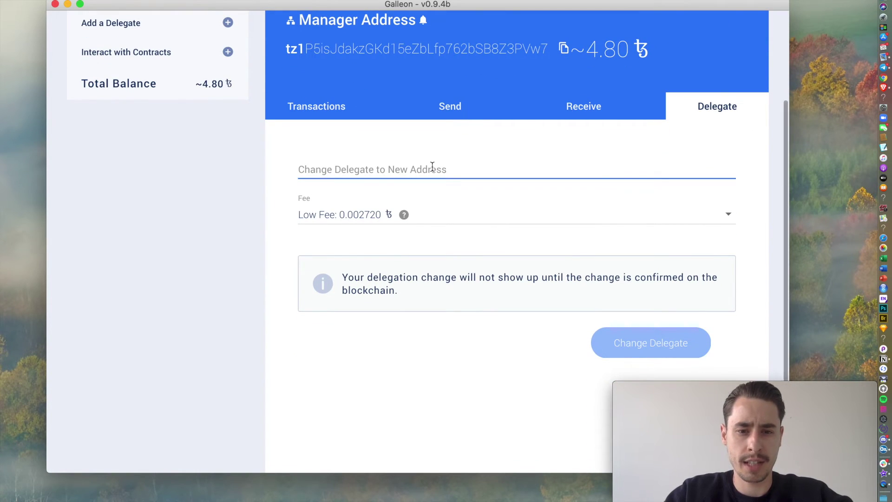
pyautogui.click(335, 174)
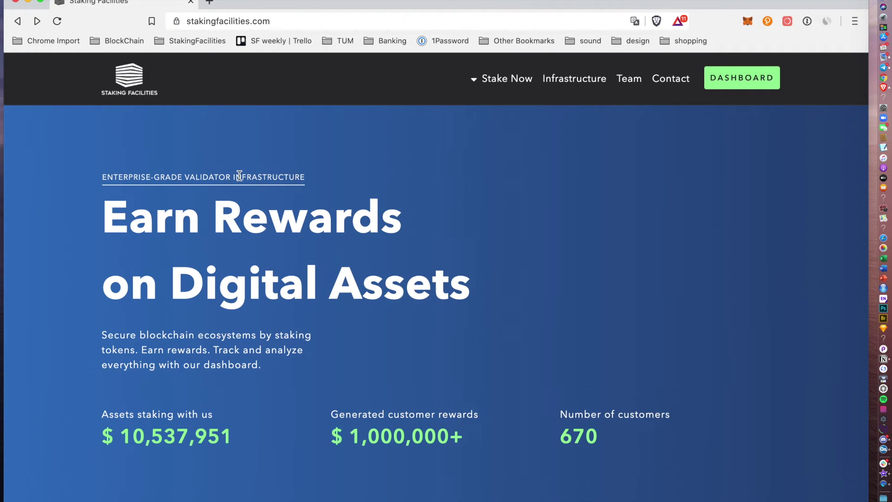
# Step: Copy the Tezos validator address from the Staking Facilities Stake XTZ page, then return to Galleon
pyautogui.scroll(-2, 240, 176)
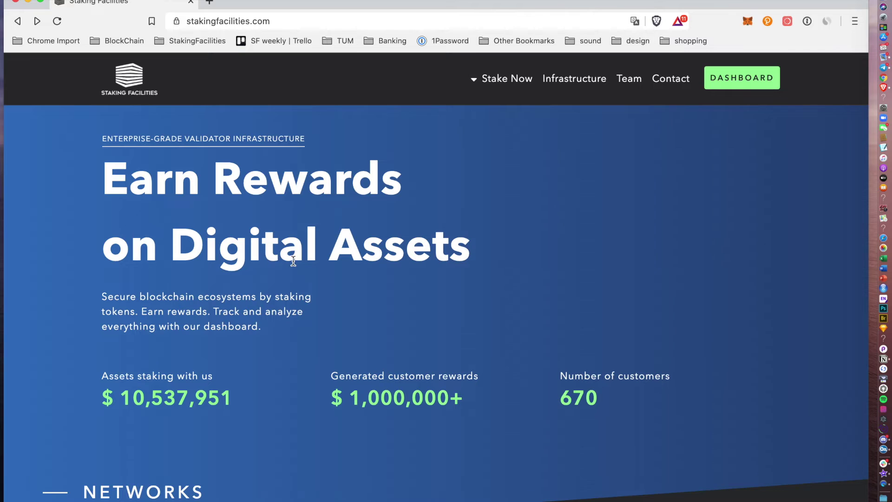
pyautogui.scroll(2, 293, 261)
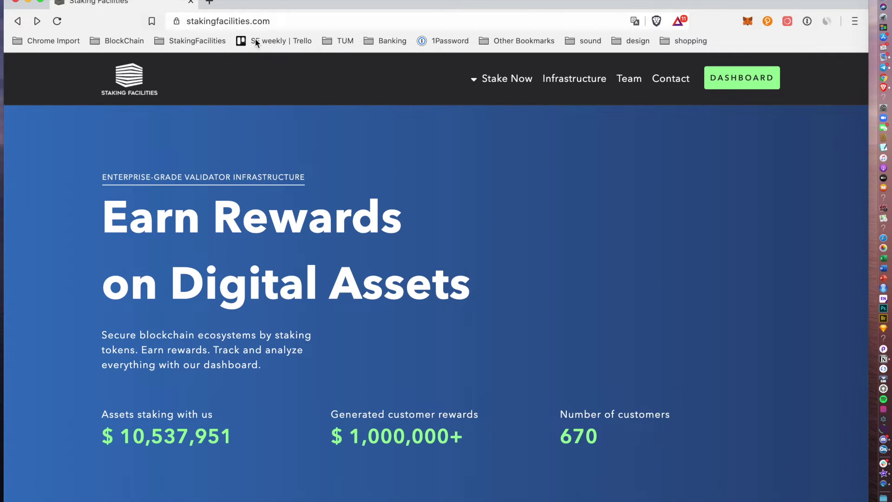
pyautogui.scroll(-10, 266, 226)
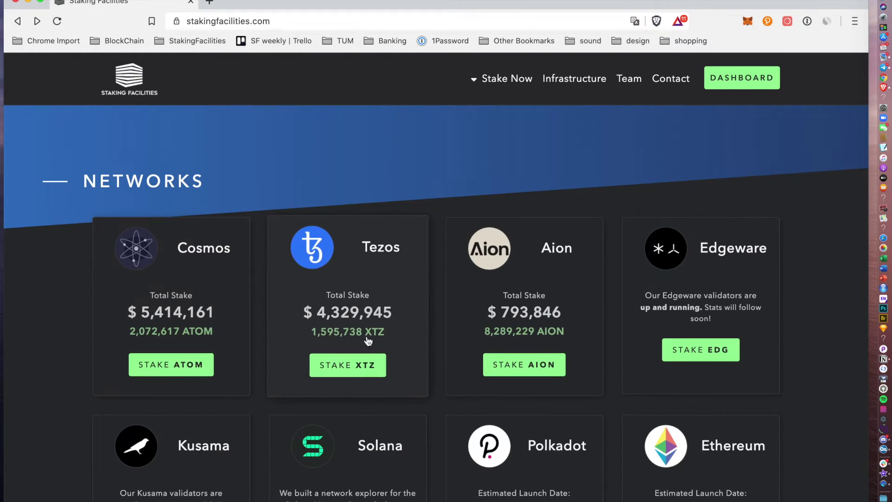
pyautogui.click(354, 375)
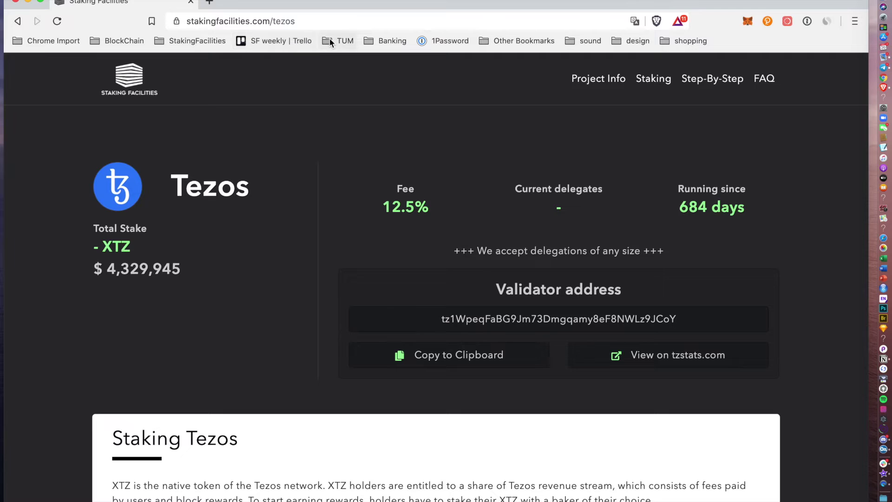
pyautogui.scroll(-1, 398, 263)
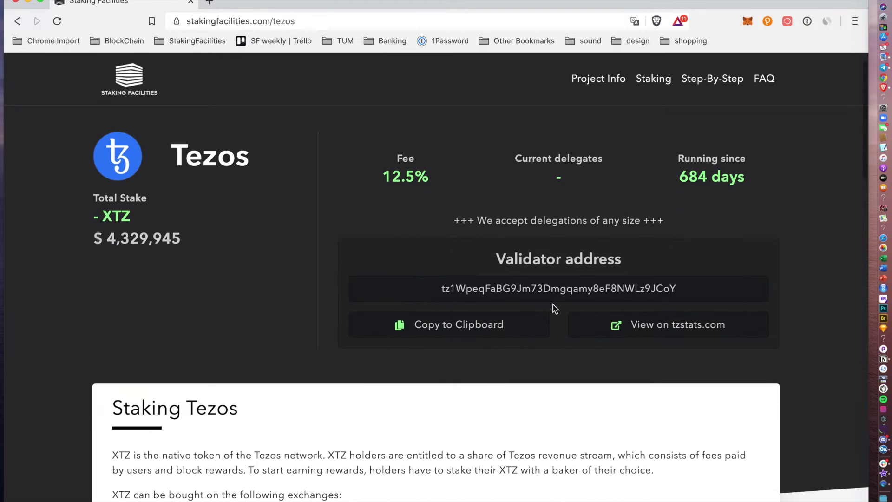
pyautogui.click(470, 335)
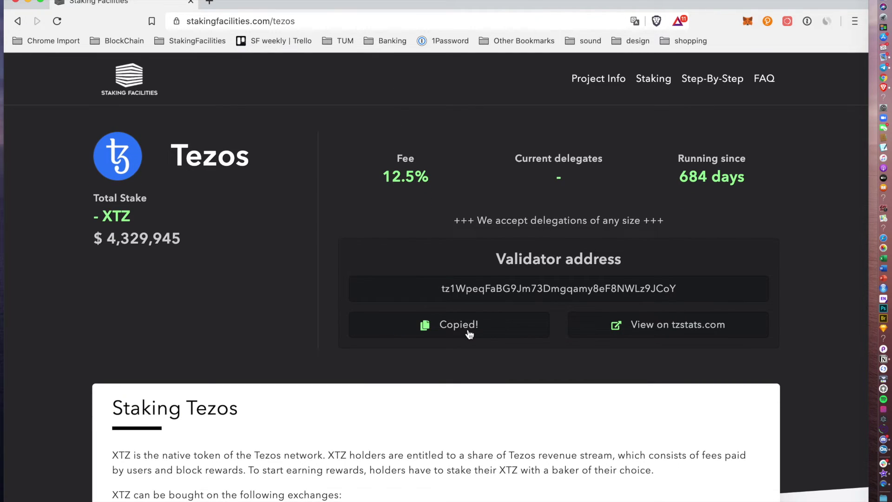
pyautogui.hotkey('ctrl', 'Right')
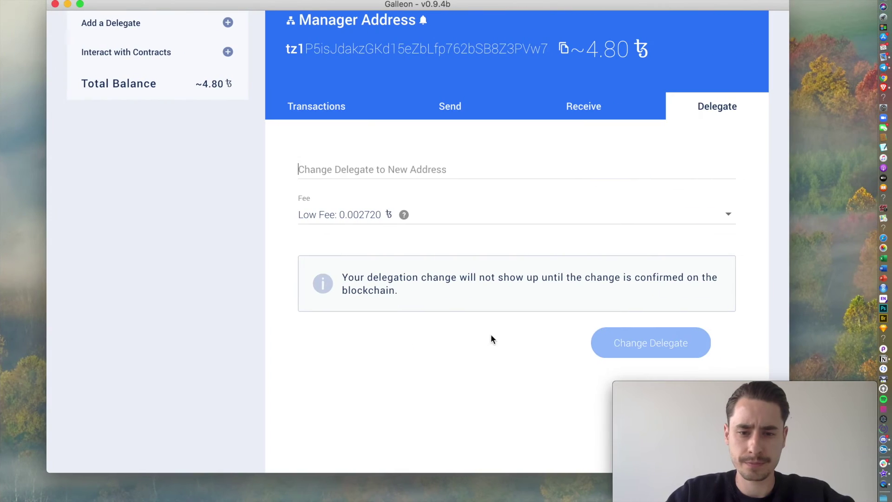
# Step: Paste the Staking Facilities validator address as the new delegate and submit Change Delegate
pyautogui.press('super+v')
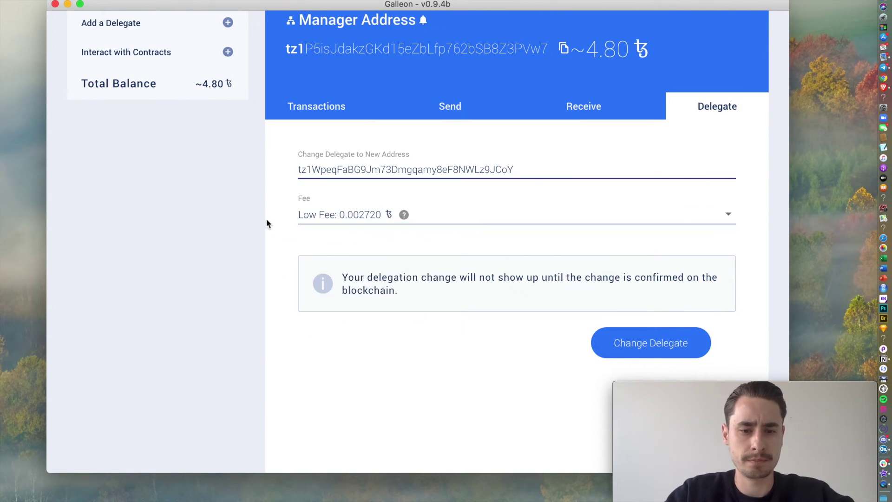
pyautogui.scroll(2, 395, 248)
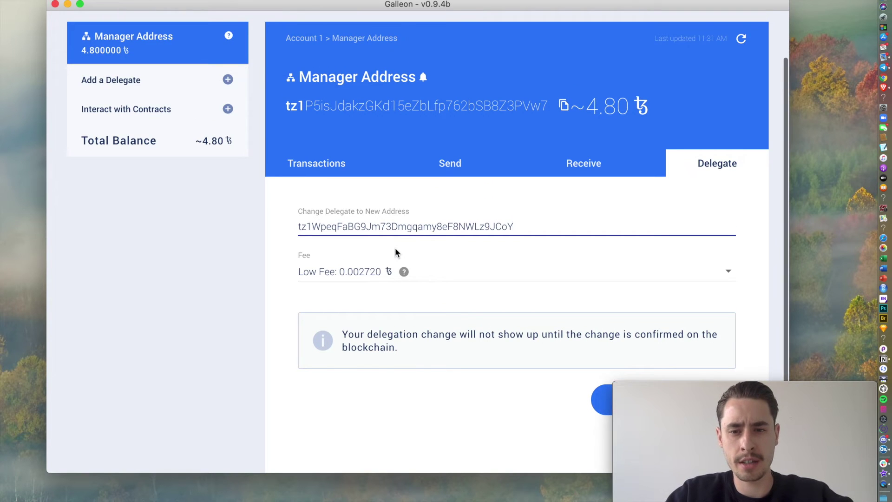
pyautogui.moveTo(402, 234)
pyautogui.scroll(-3, 429, 300)
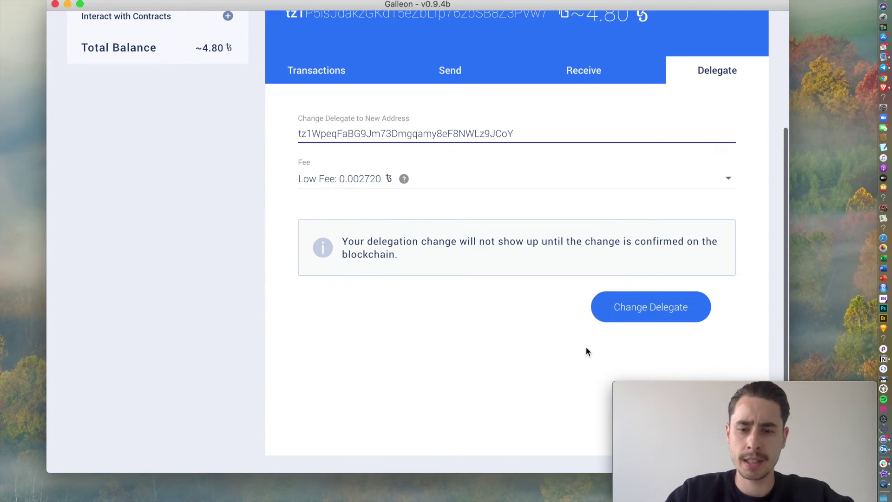
pyautogui.click(627, 312)
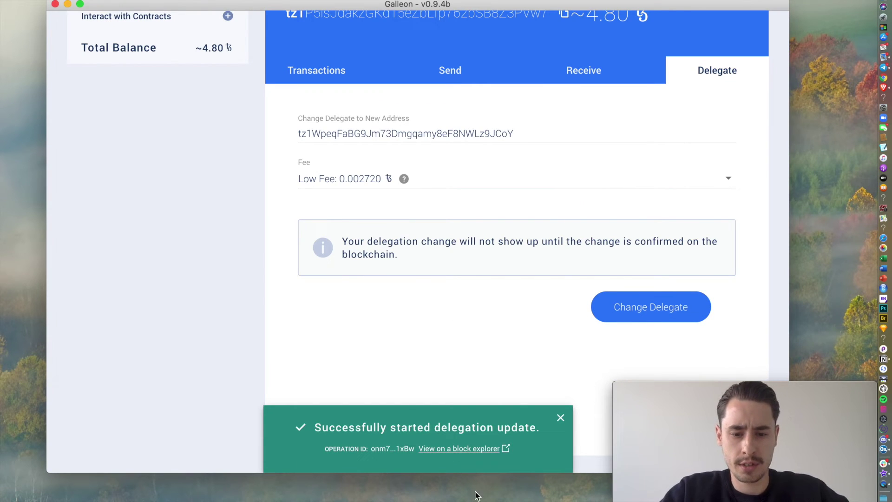
# Step: Bring Galleon forward and show the transaction list with the pending delegate update
pyautogui.click(656, 447)
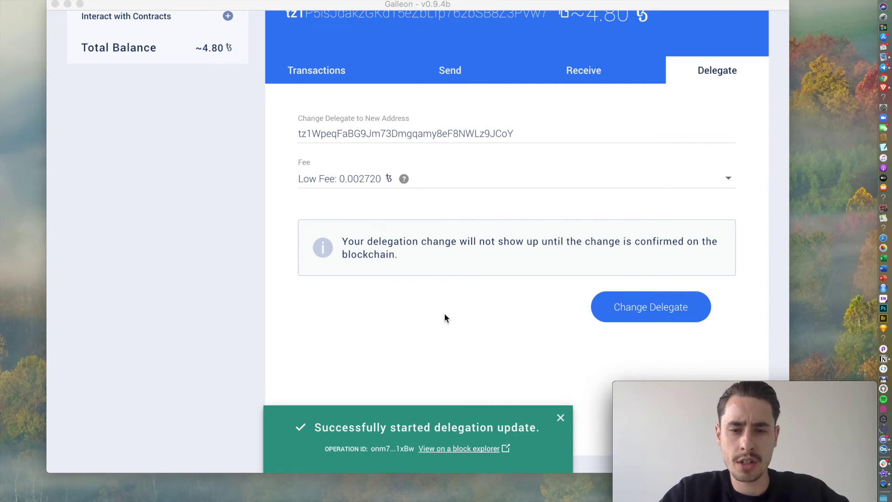
pyautogui.scroll(3, 445, 315)
pyautogui.scroll(2, 468, 364)
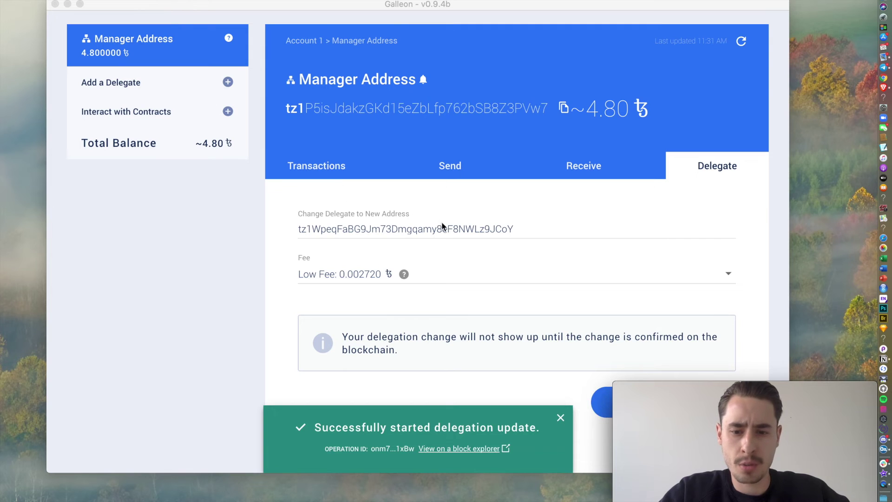
pyautogui.click(311, 166)
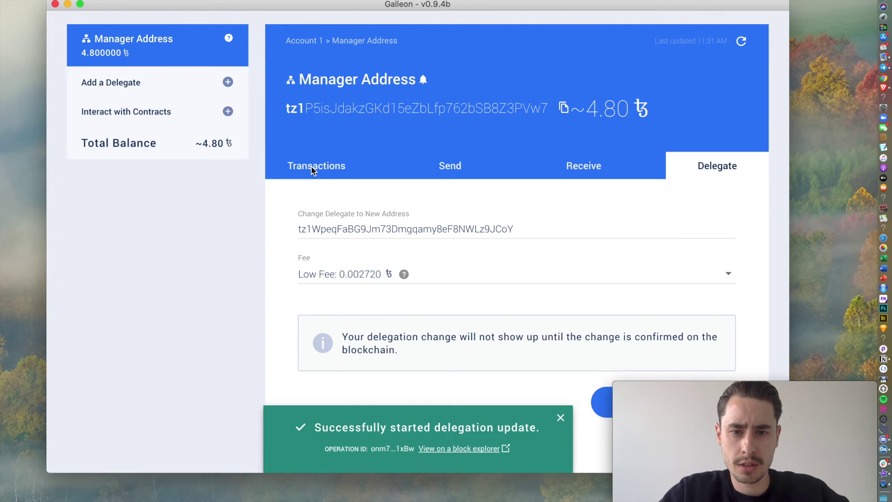
pyautogui.click(312, 168)
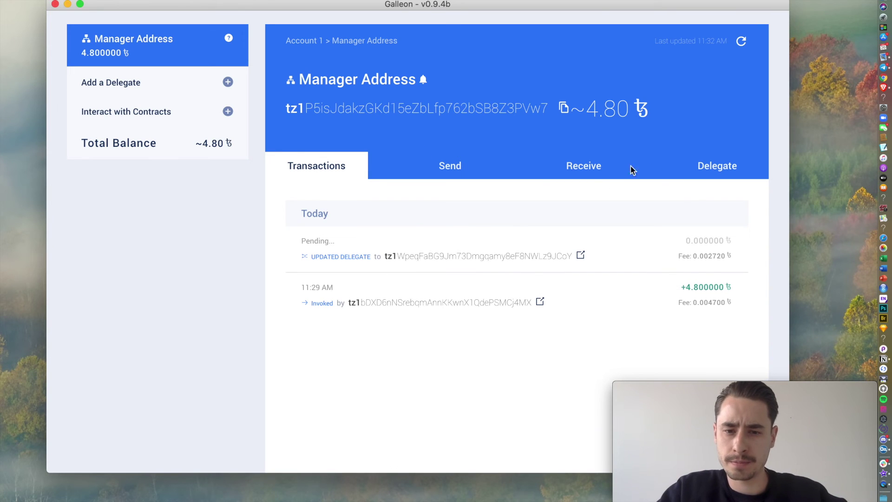
# Step: Refresh the account to confirm the delegation to the baker, leaving 4.797280 tez
pyautogui.click(711, 170)
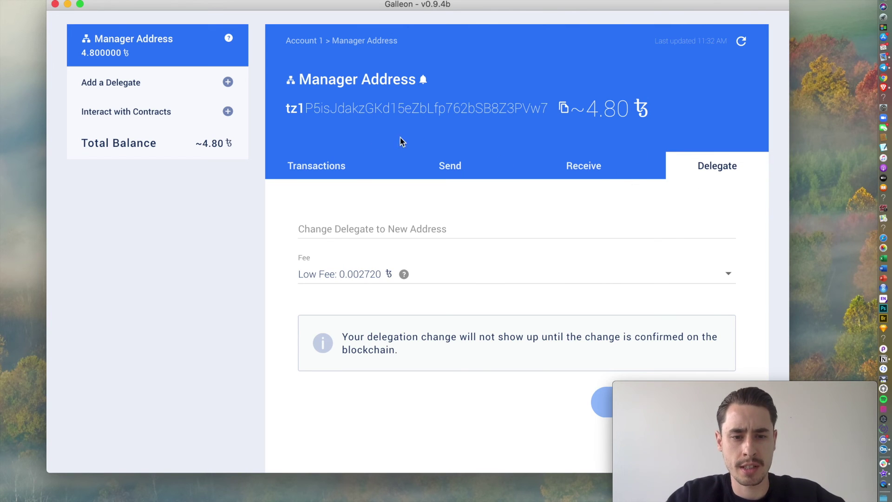
pyautogui.click(326, 176)
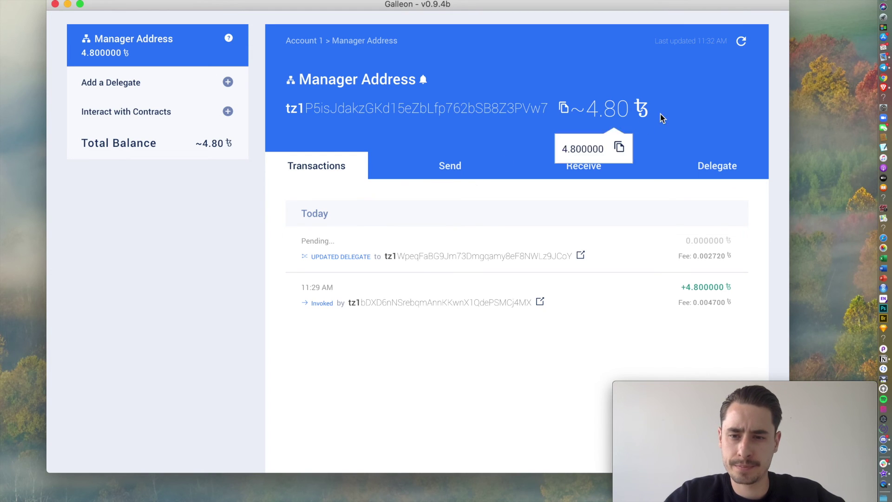
pyautogui.click(741, 41)
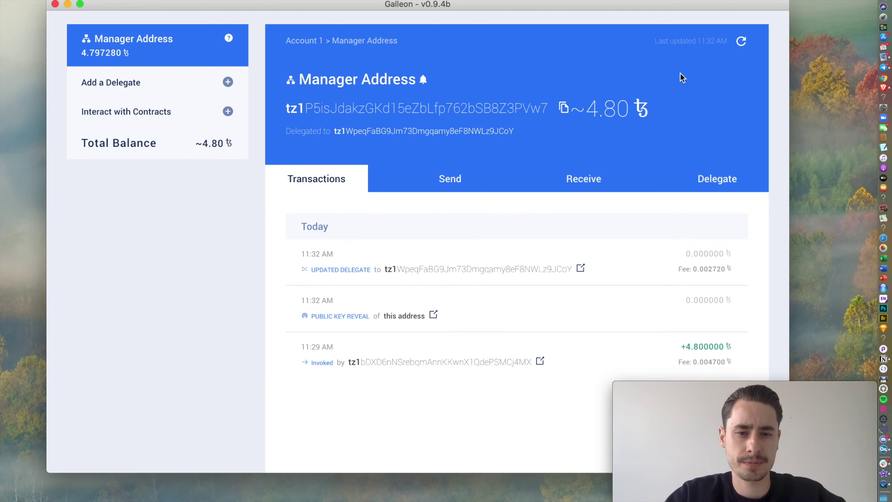